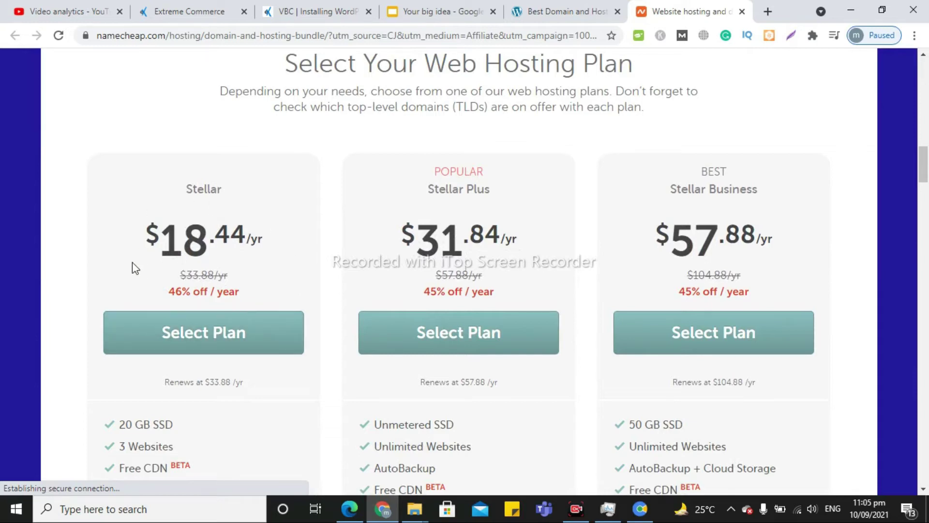
Step: Compare the web hosting plans and select the Stellar plan at $18.44 per year
scroll(160, 291, down, 3)
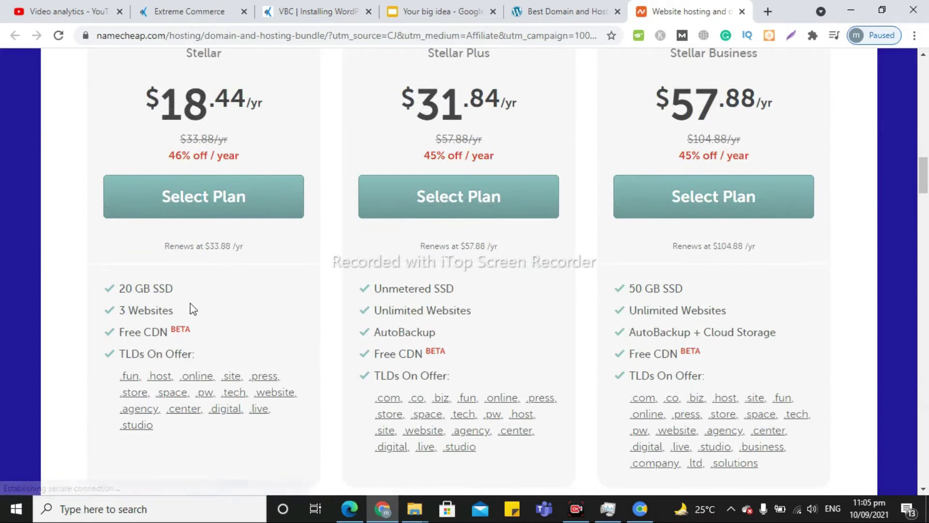
scroll(194, 319, down, 3)
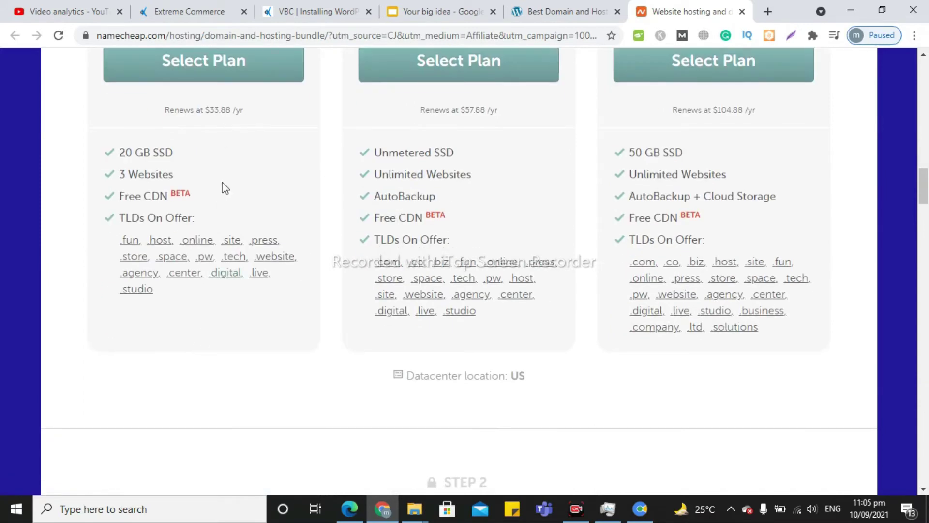
scroll(218, 145, up, 1)
click(216, 131)
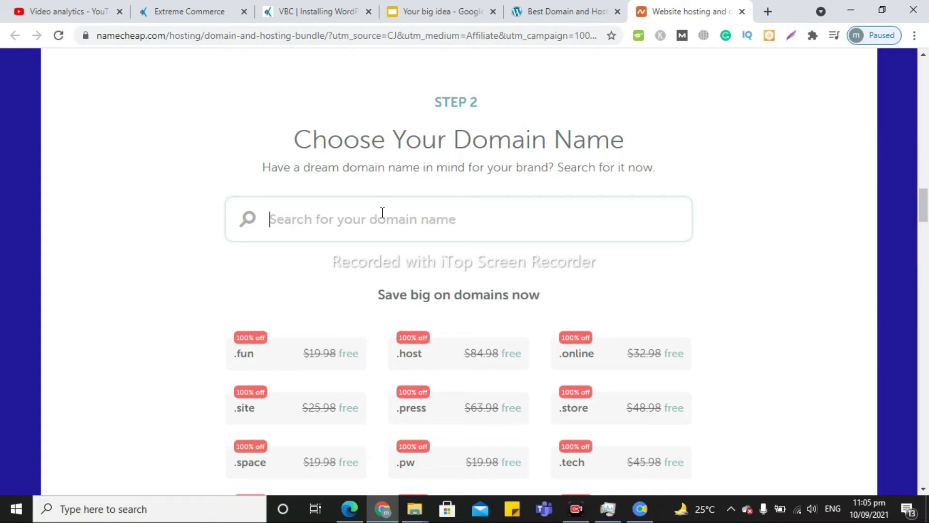
Step: Search for a domain name made of the owner's first name with "ii" added
text(h)
key(BackSpace)
text(hassan)
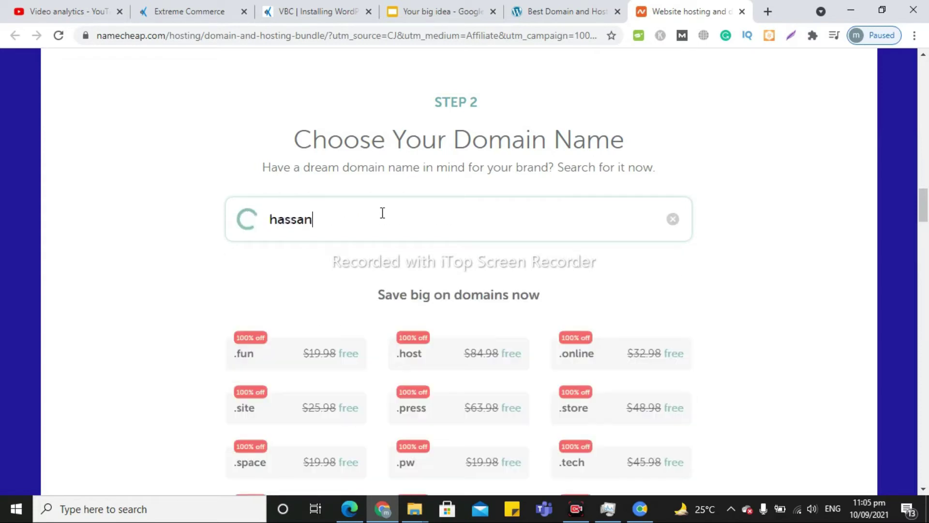
text(i)
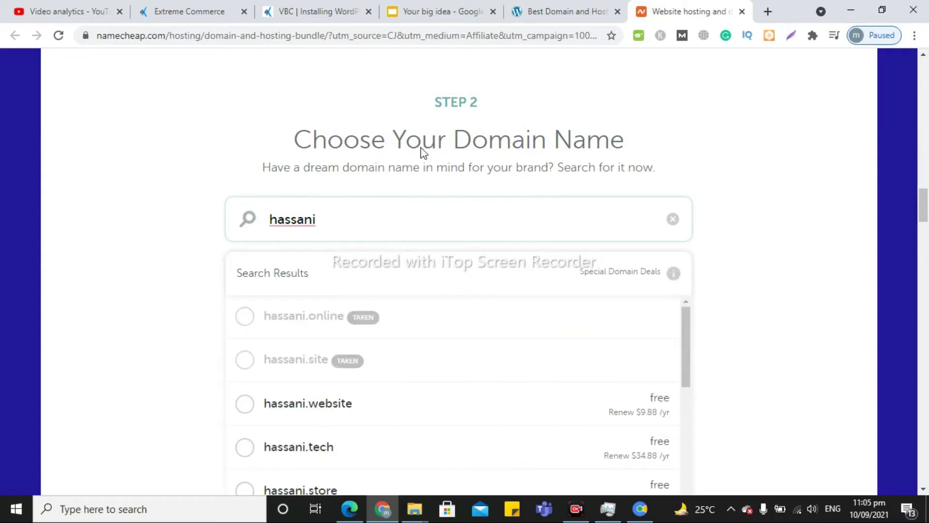
text(i)
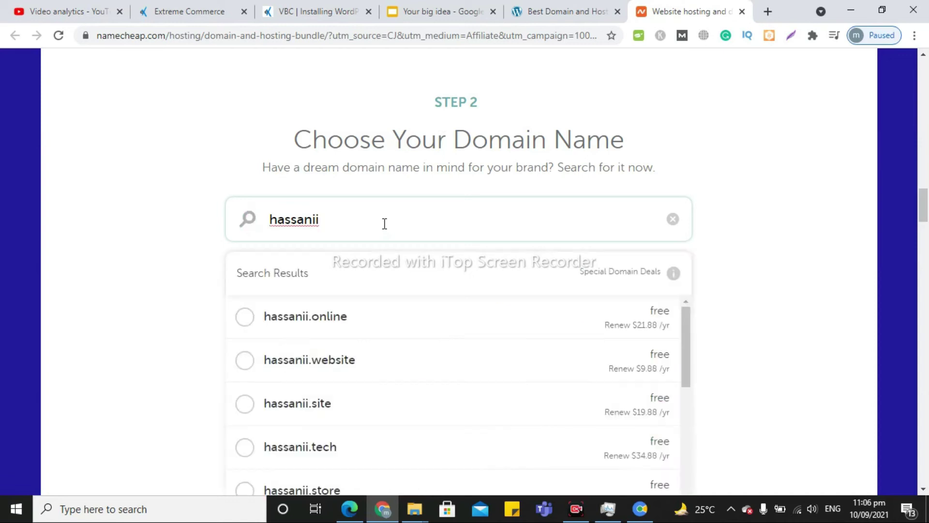
Step: Choose the free .online domain from the search results and connect it to the hosting plan
scroll(452, 348, down, 2)
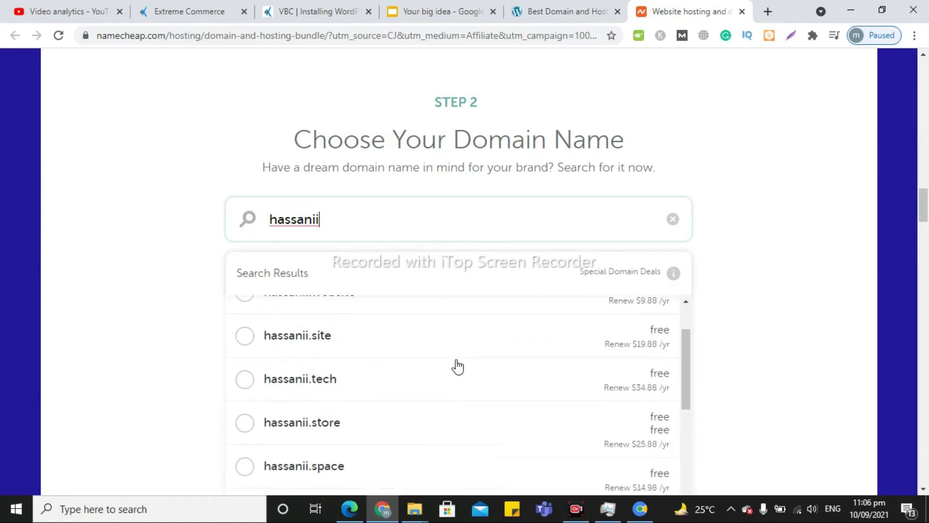
scroll(455, 366, up, 2)
click(325, 331)
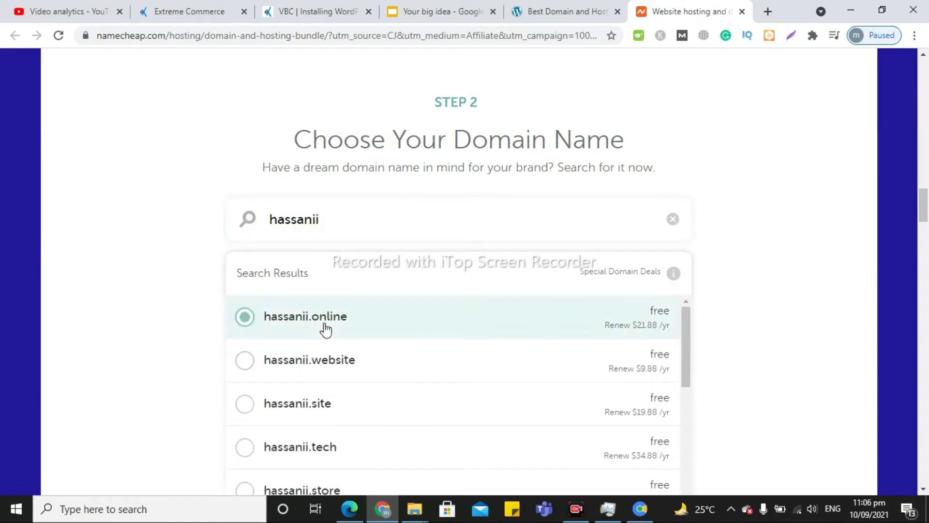
scroll(485, 336, down, 5)
scroll(709, 309, down, 6)
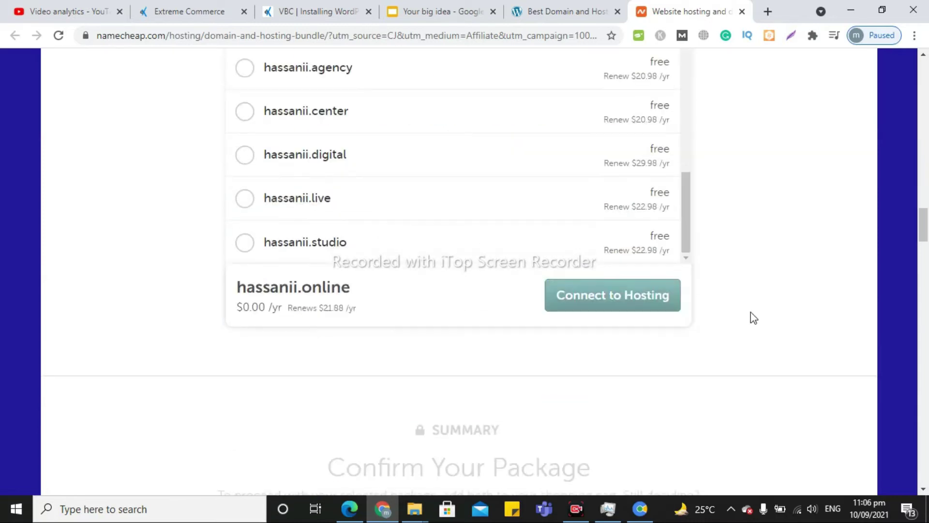
click(604, 158)
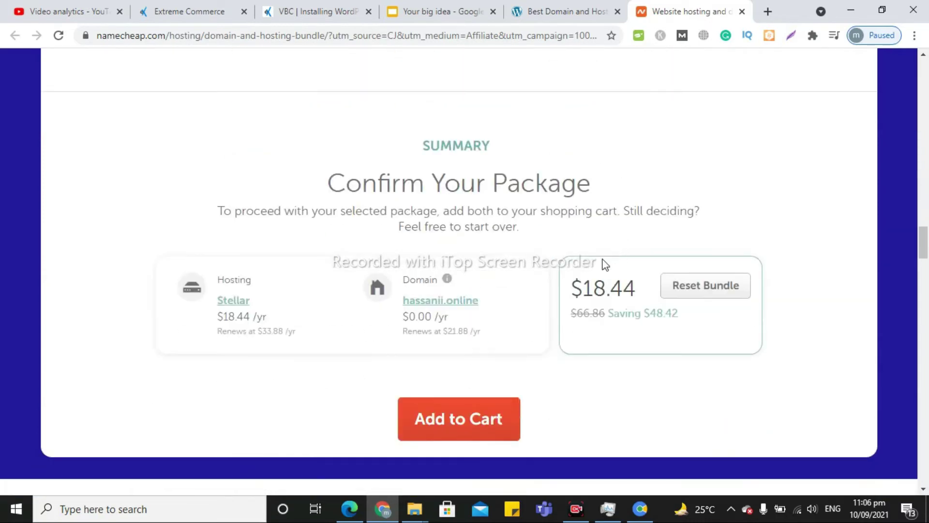
Step: Add the Stellar hosting and .online domain bundle to the cart and review the cart's items
scroll(483, 387, up, 3)
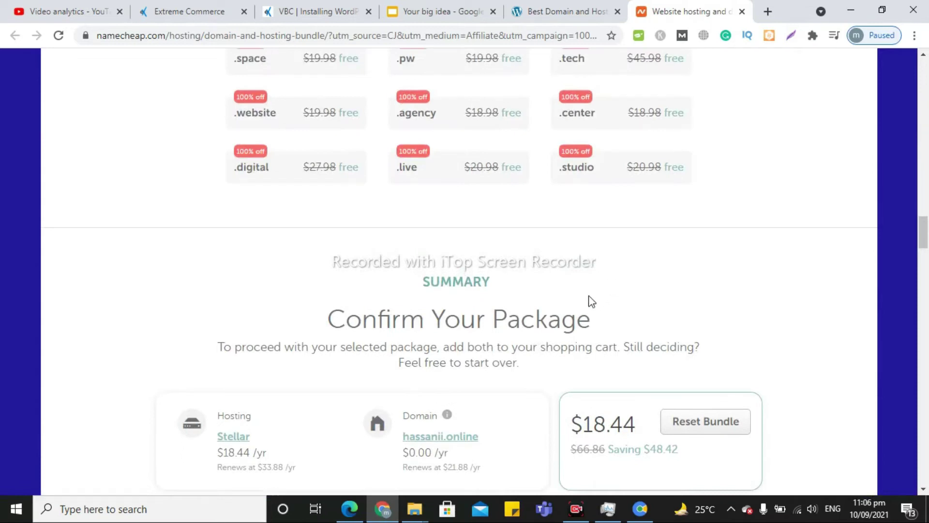
scroll(588, 315, down, 4)
click(488, 355)
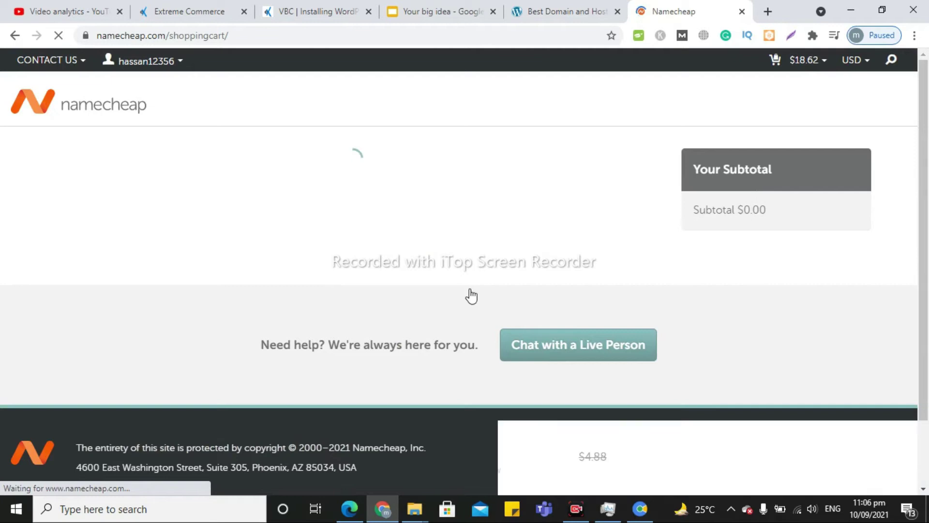
scroll(603, 304, down, 3)
scroll(604, 307, up, 3)
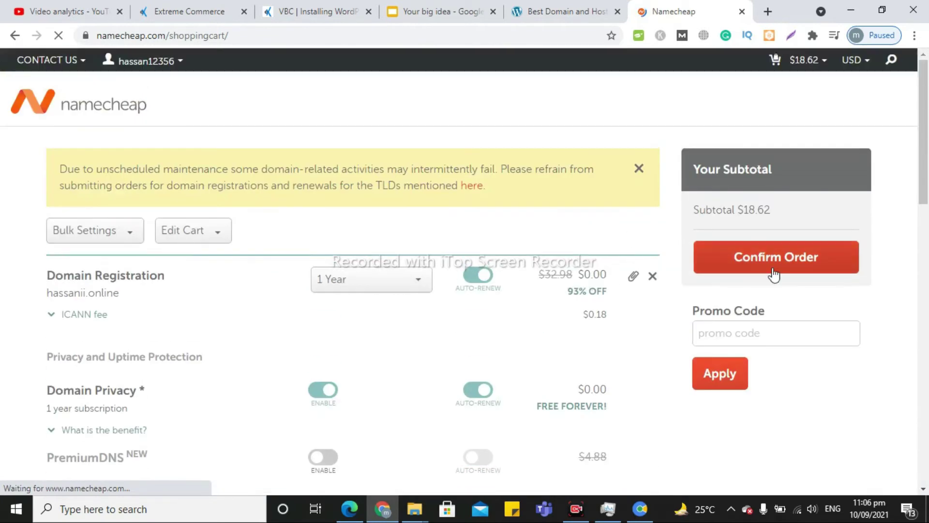
scroll(419, 313, down, 4)
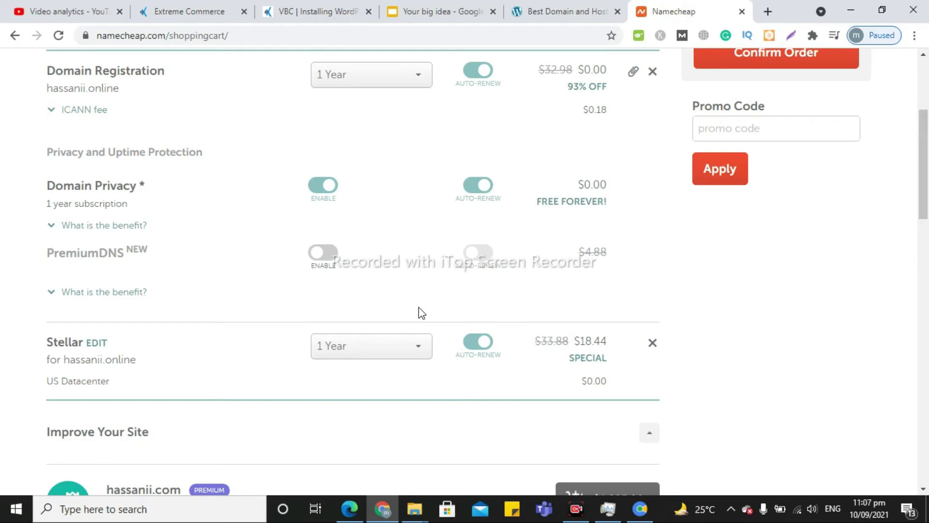
scroll(413, 379, up, 5)
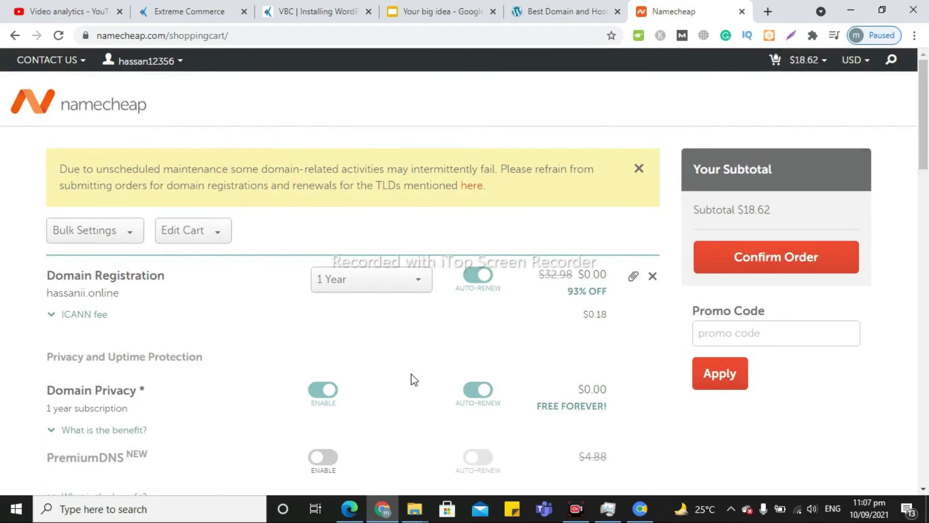
Step: Go to the Namecheap home page and show its WordPress hosting offers
click(94, 116)
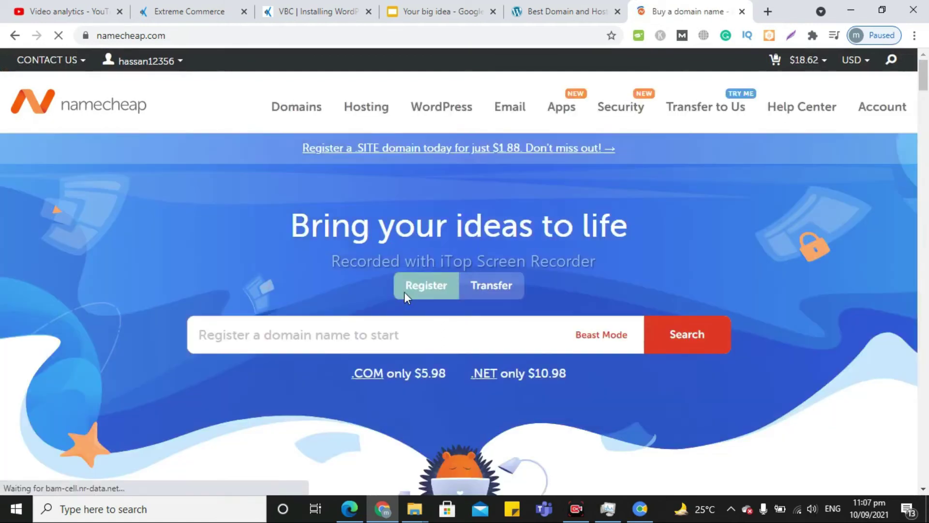
scroll(484, 368, down, 7)
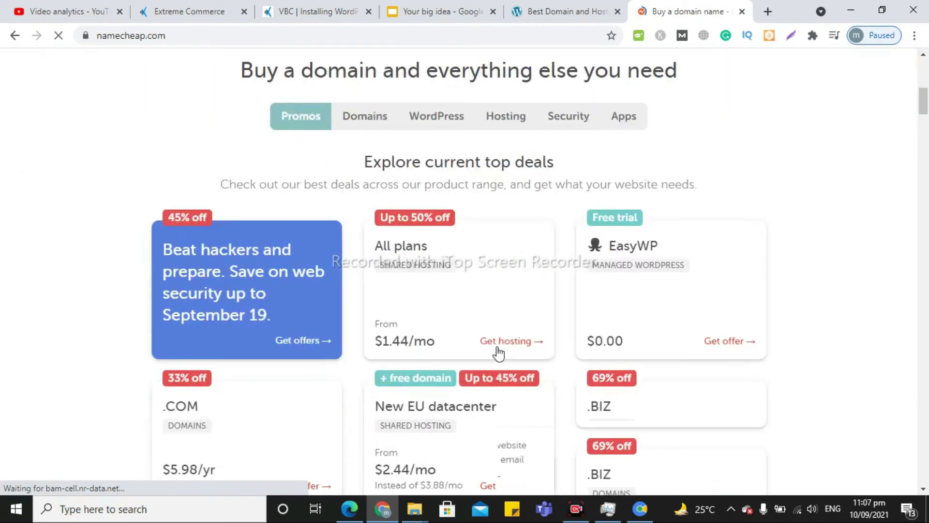
scroll(460, 309, up, 3)
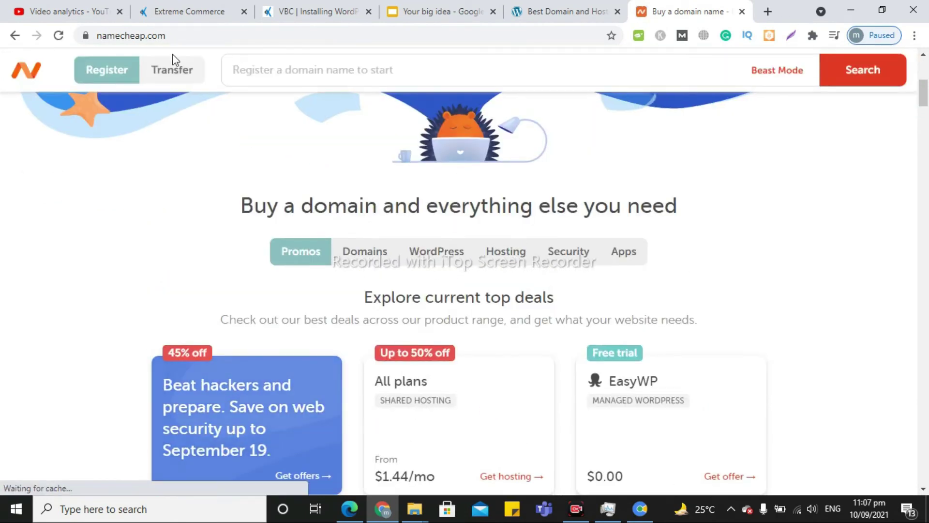
scroll(253, 222, up, 6)
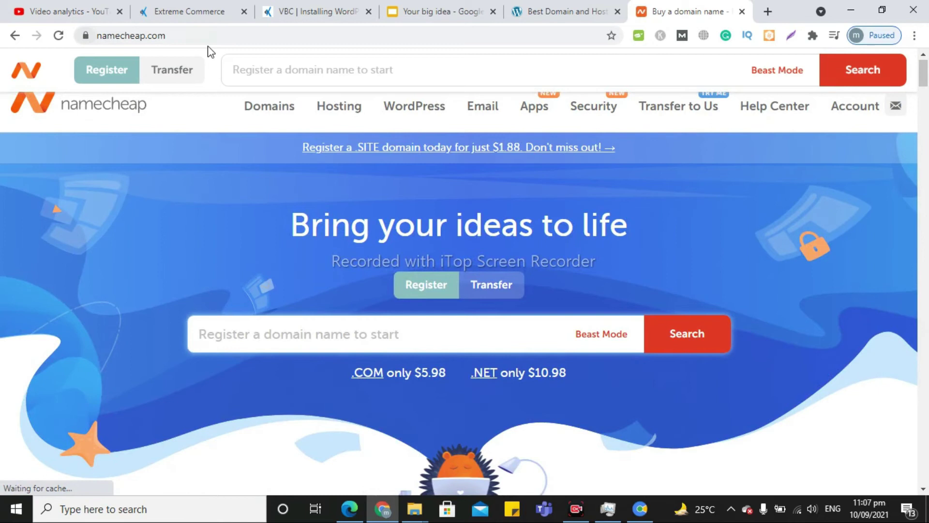
scroll(325, 284, down, 10)
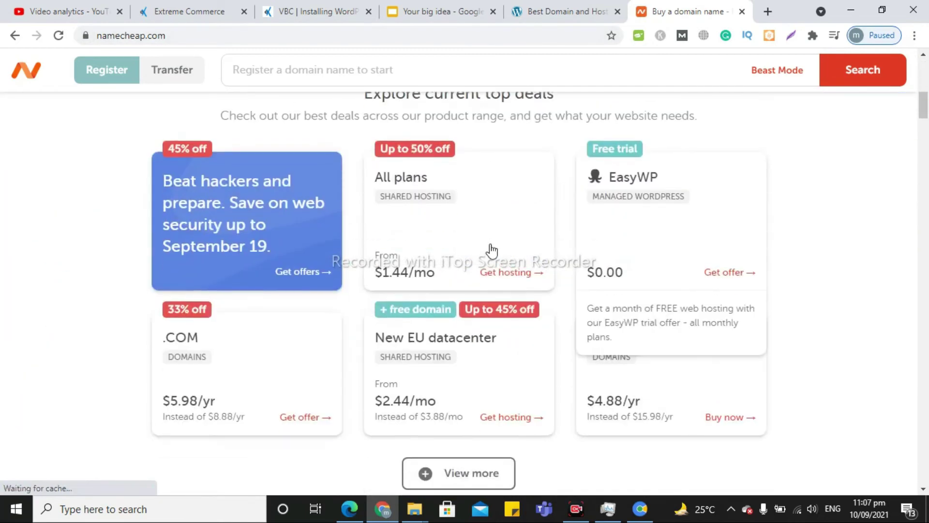
scroll(483, 259, up, 4)
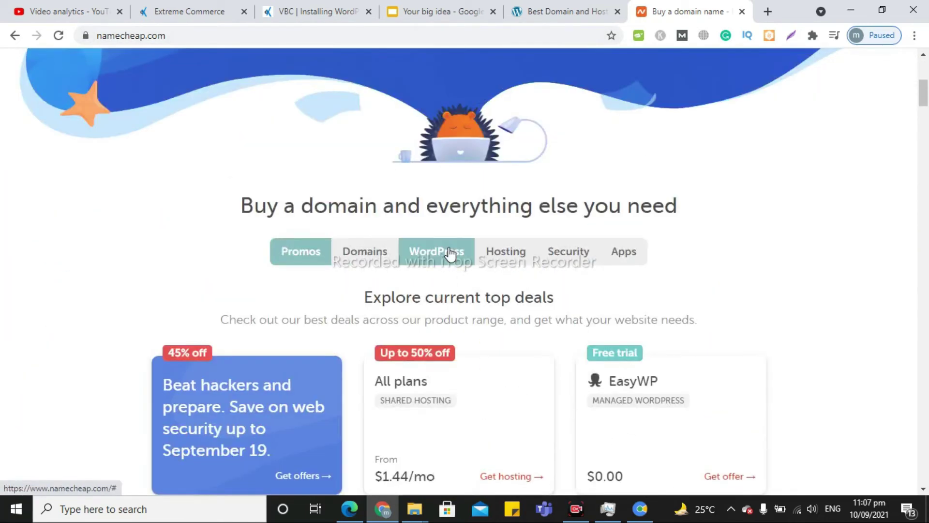
click(449, 252)
scroll(444, 257, down, 3)
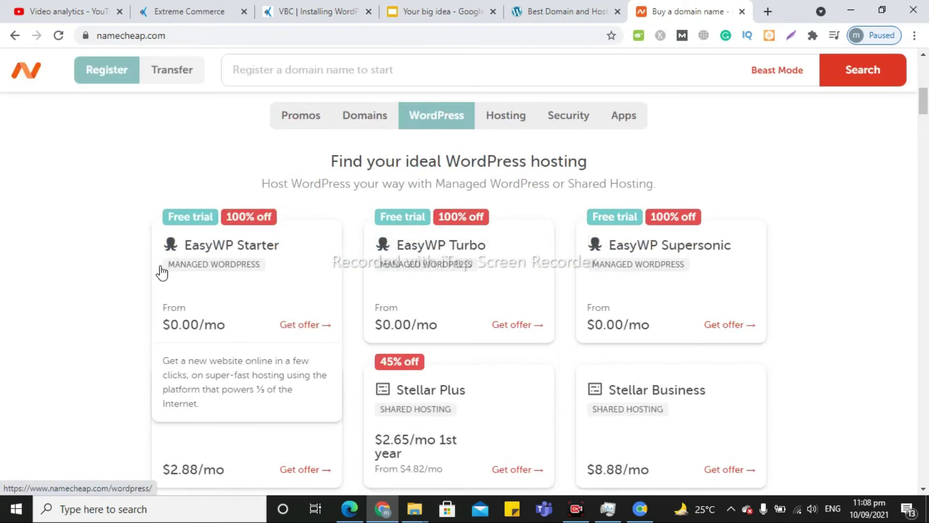
Step: Order the EasyWP Starter Monthly 30-day trial and confirm the payment with the saved MasterCard
click(254, 293)
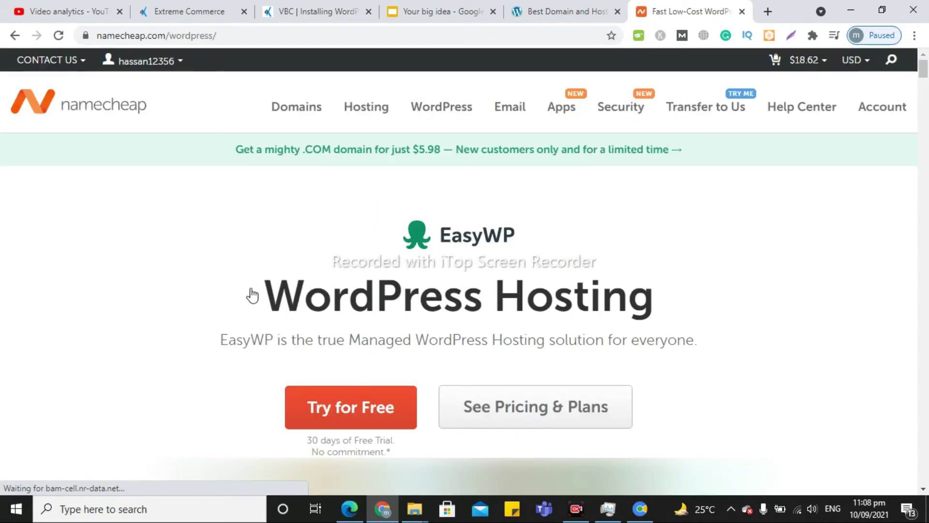
scroll(292, 300, down, 4)
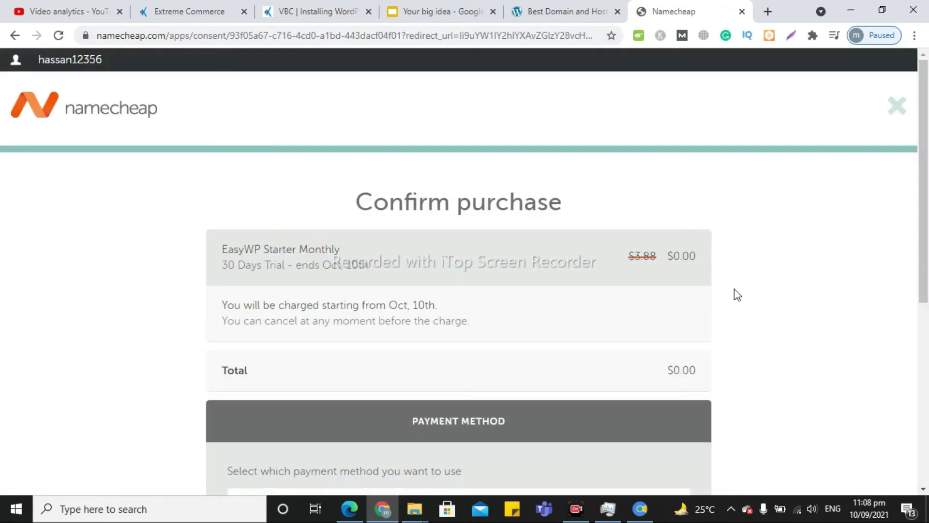
scroll(583, 322, down, 1)
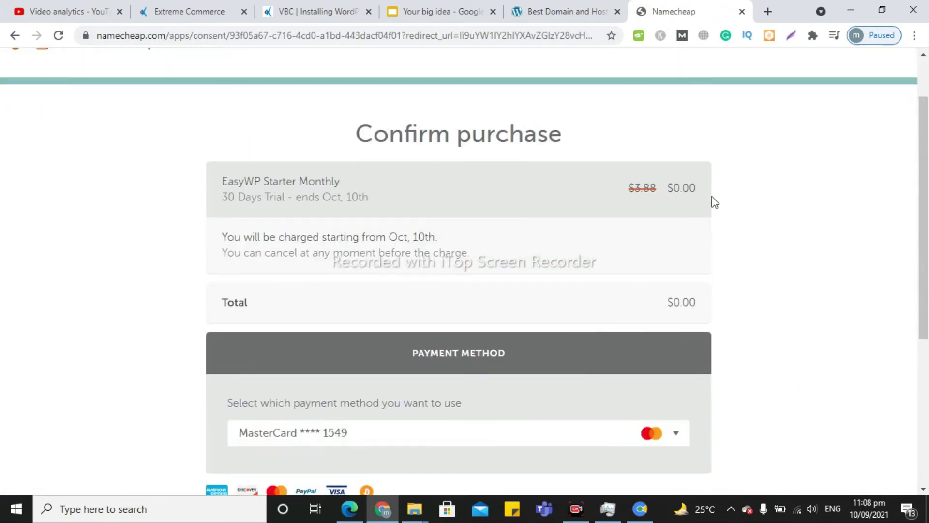
scroll(315, 290, down, 2)
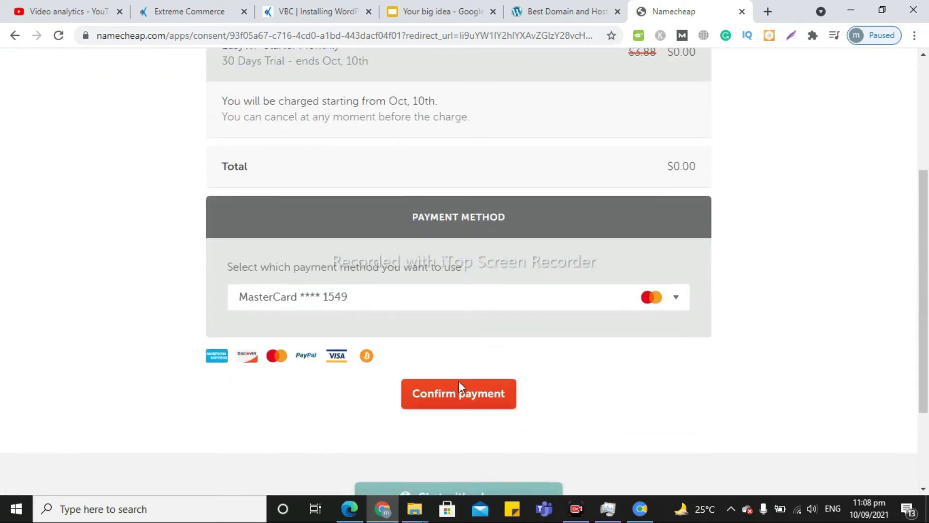
click(490, 391)
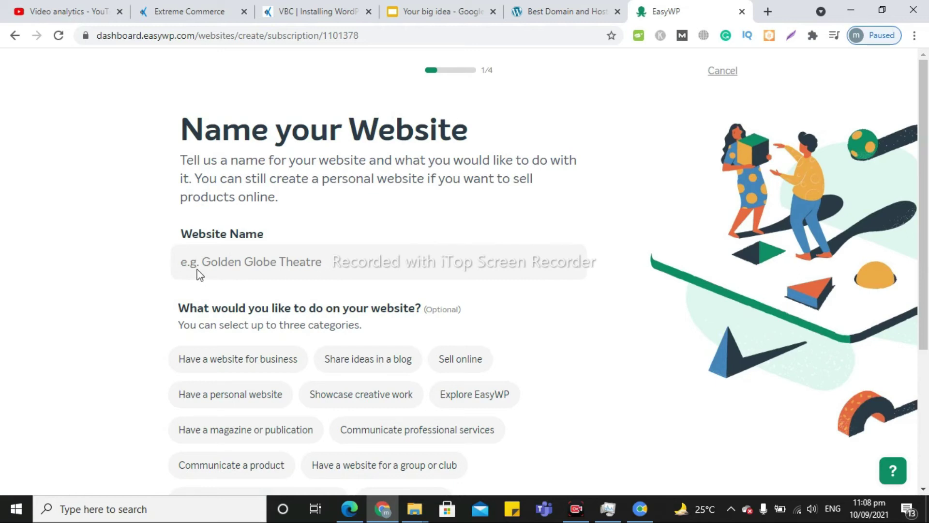
Step: Name the website "abc" and continue without selecting any categories
scroll(269, 405, down, 4)
scroll(270, 408, up, 4)
text(abc)
scroll(223, 268, down, 4)
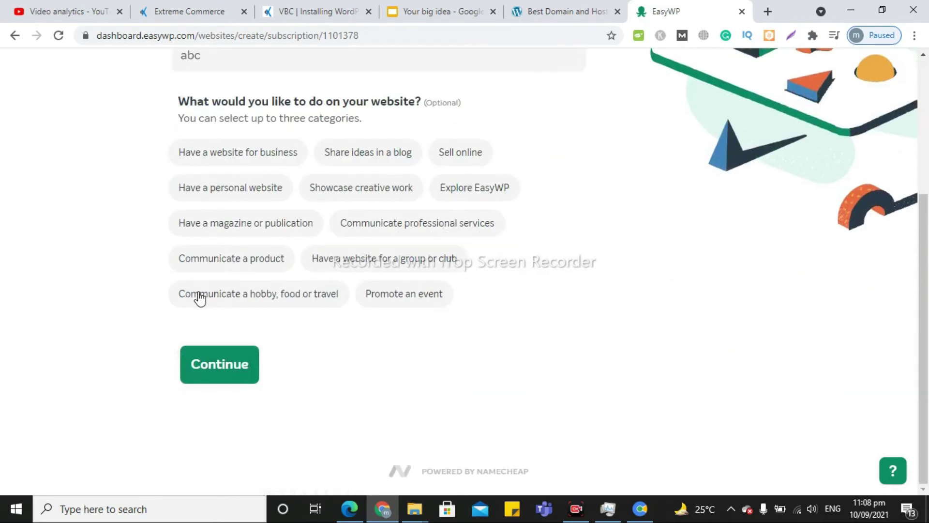
click(218, 363)
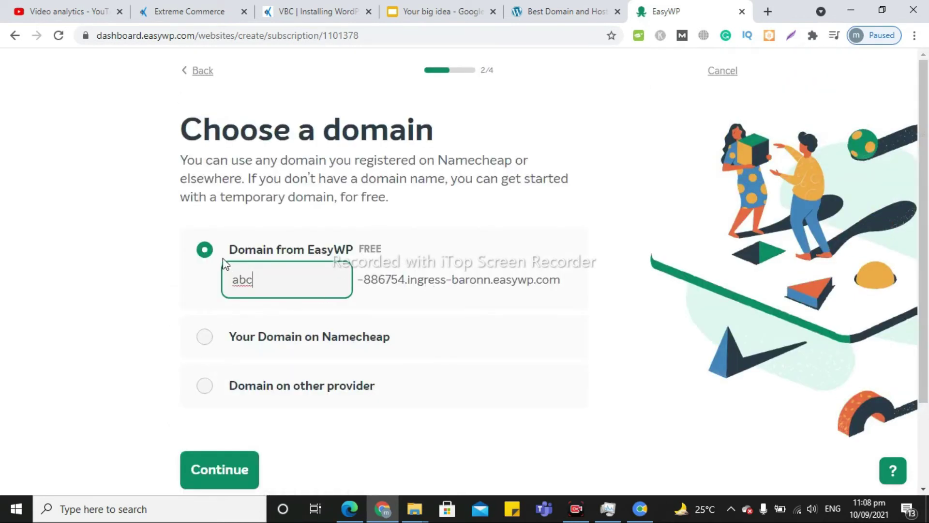
Step: Create the website on the free EasyWP domain, skipping the optional plugins
click(234, 473)
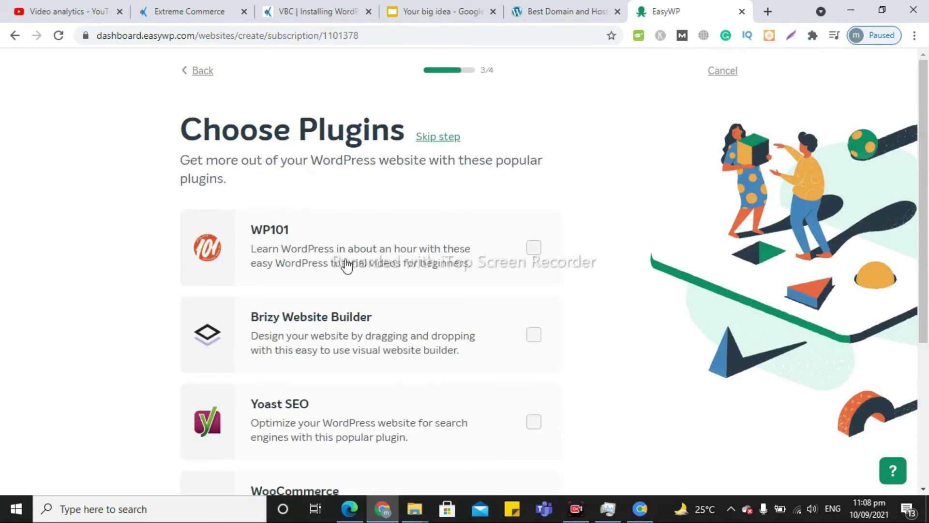
scroll(357, 253, down, 2)
scroll(408, 306, up, 1)
scroll(408, 306, up, 1)
click(437, 138)
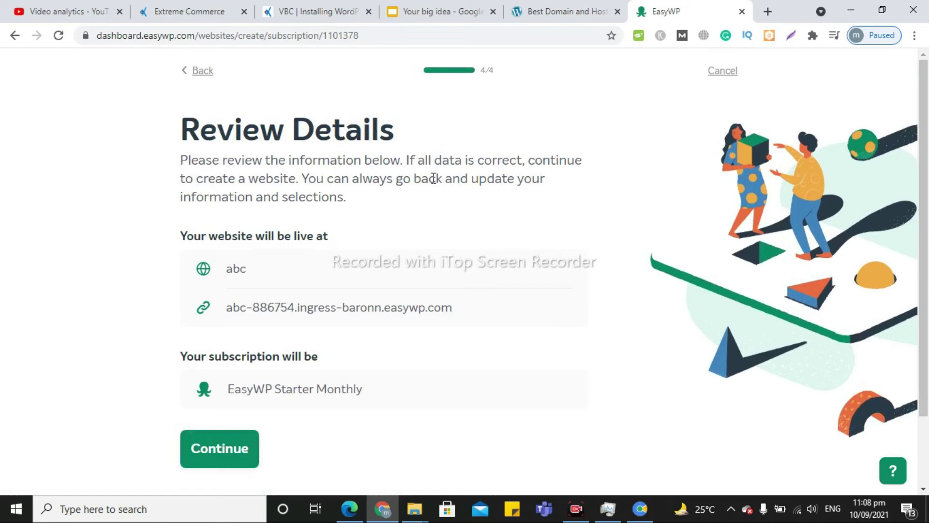
click(213, 449)
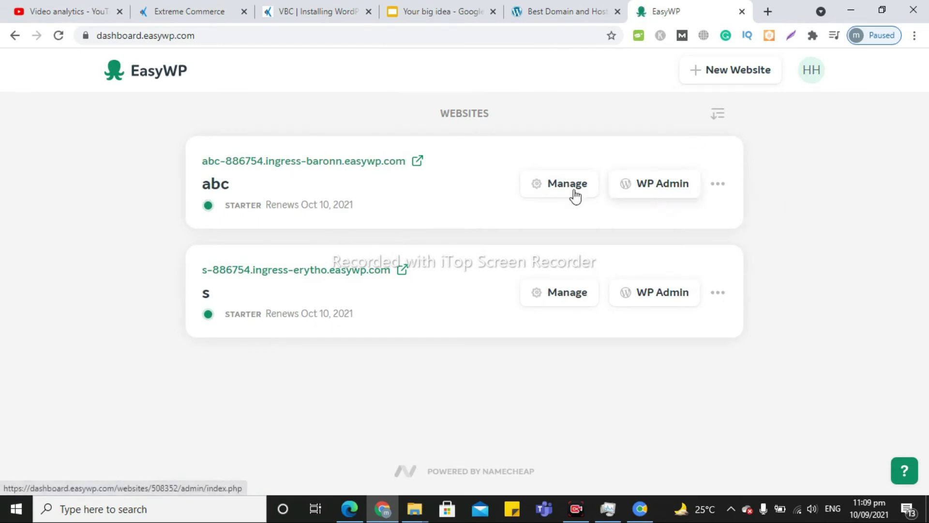
Step: Open the WordPress admin dashboard of the abc website and look at its web address
click(656, 192)
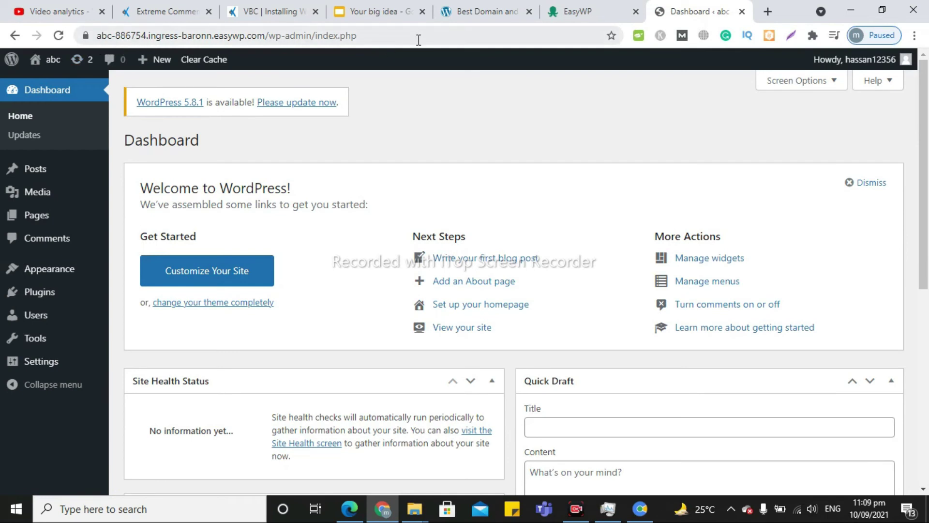
drag(362, 37, 117, 40)
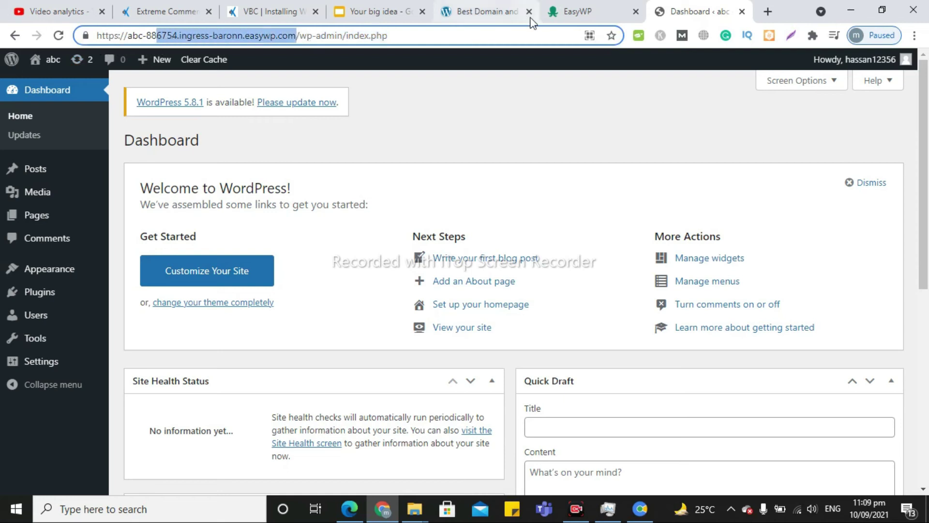
click(514, 36)
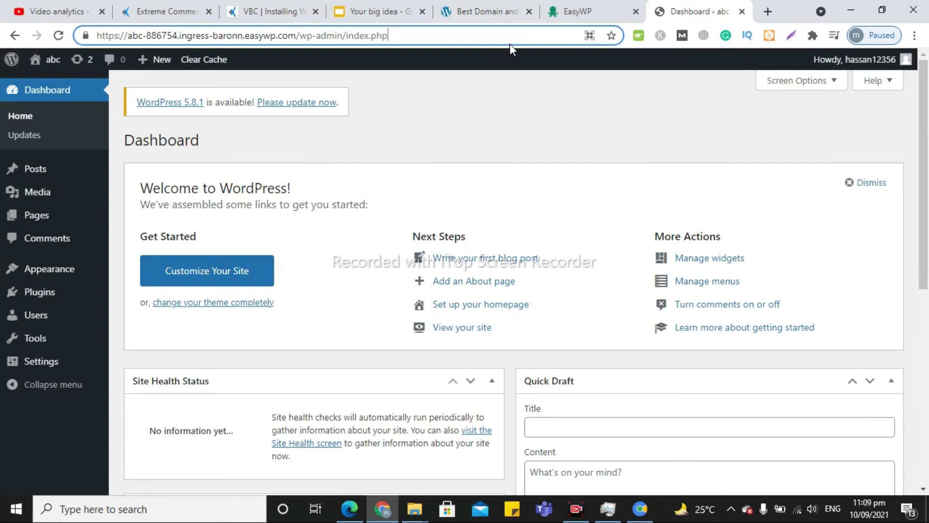